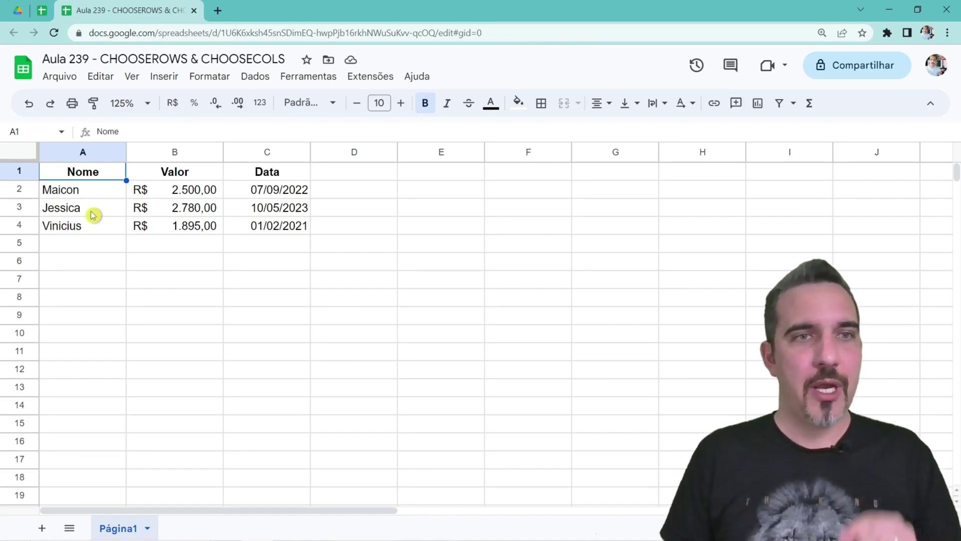
Step: Start a CHOOSEROWS formula in cell A6, below the data table
key("Down")
key("Down")
key("Down")
left_click(76, 265)
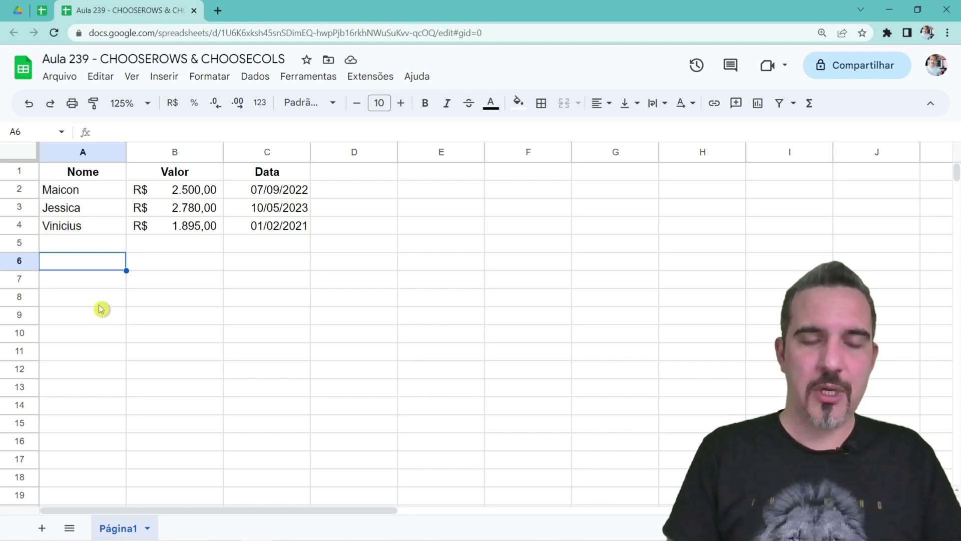
type("=chose")
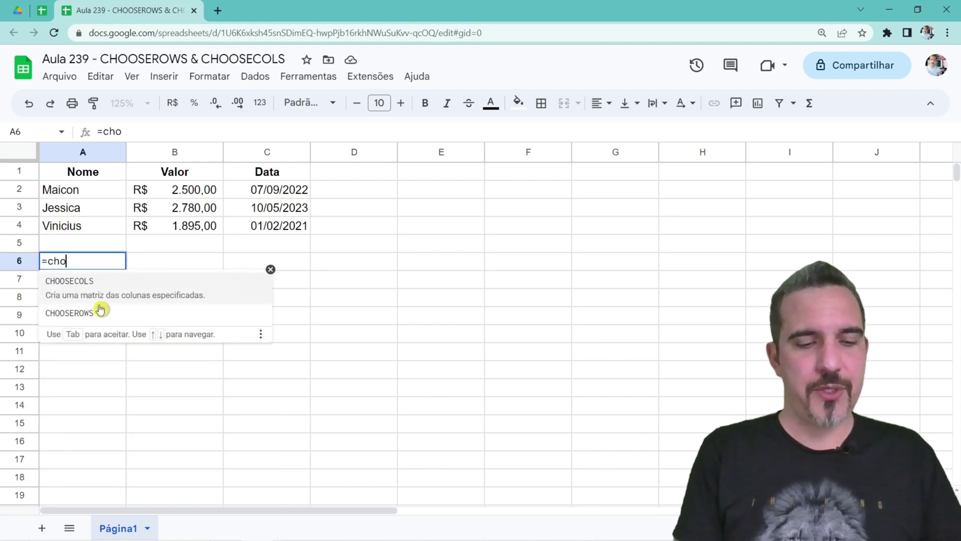
key("BackSpace")
key("BackSpace")
type("o")
left_click(98, 305)
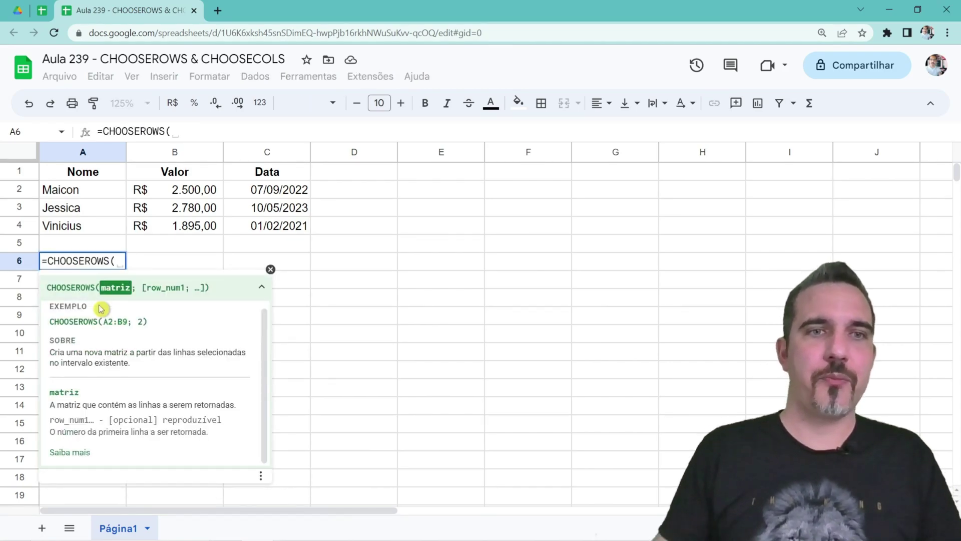
Step: Examine the CHOOSEROWS function help, including its example, description and the matriz and row_num1 arguments
left_click(261, 287)
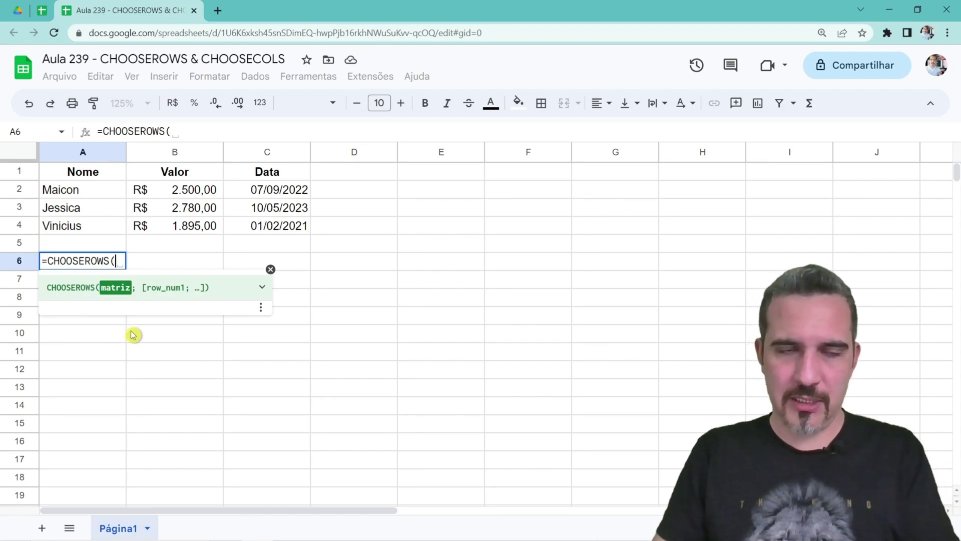
left_click(264, 292)
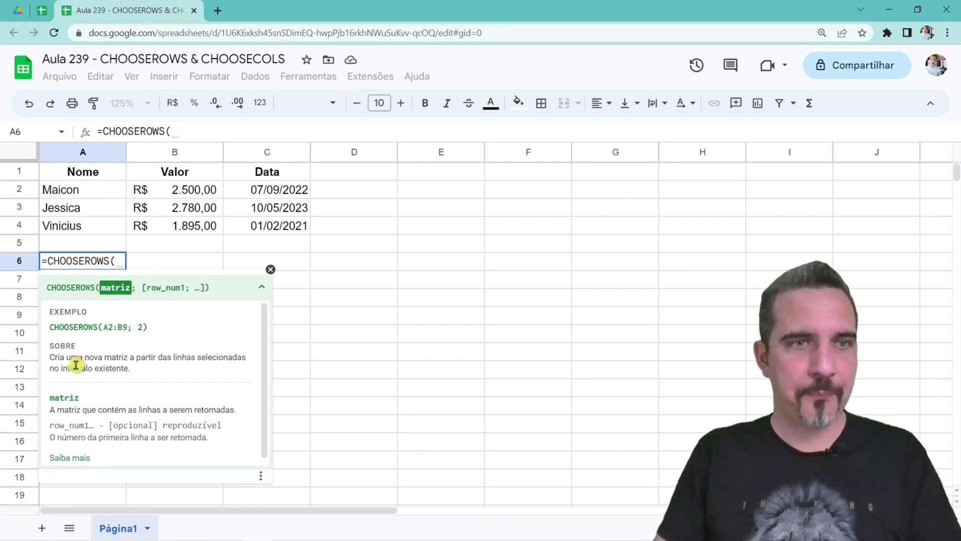
left_click_drag(71, 359, 157, 385)
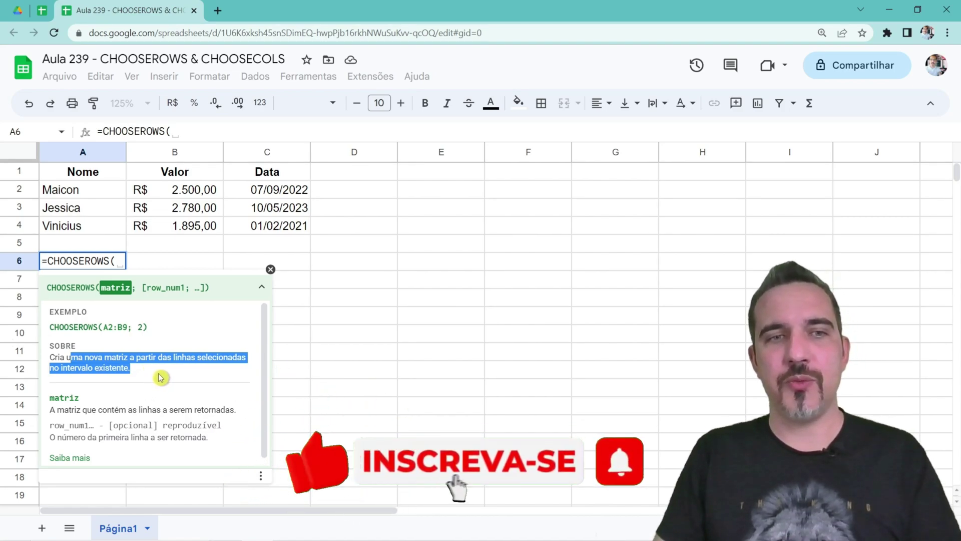
scroll(160, 378, "down", 1)
left_click_drag(68, 405, 139, 422)
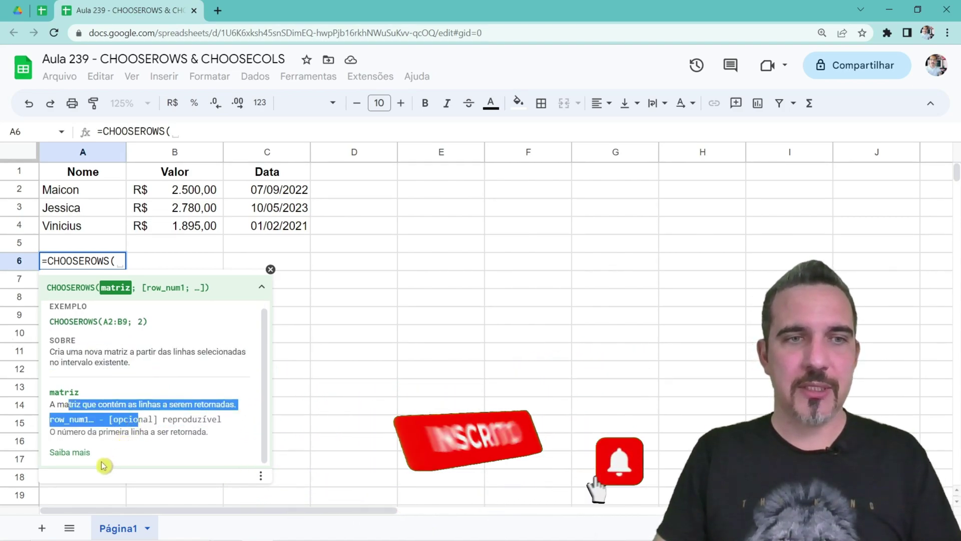
left_click(162, 423)
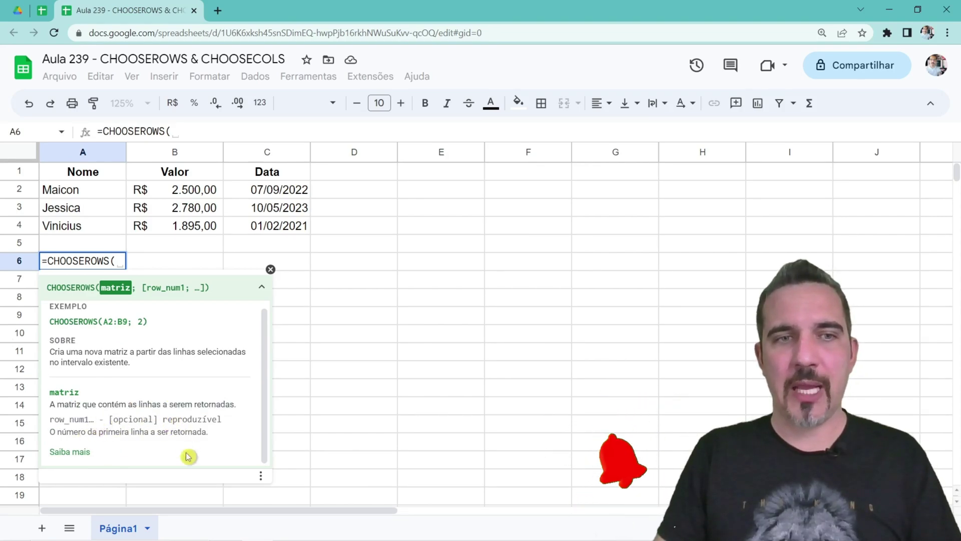
left_click(261, 287)
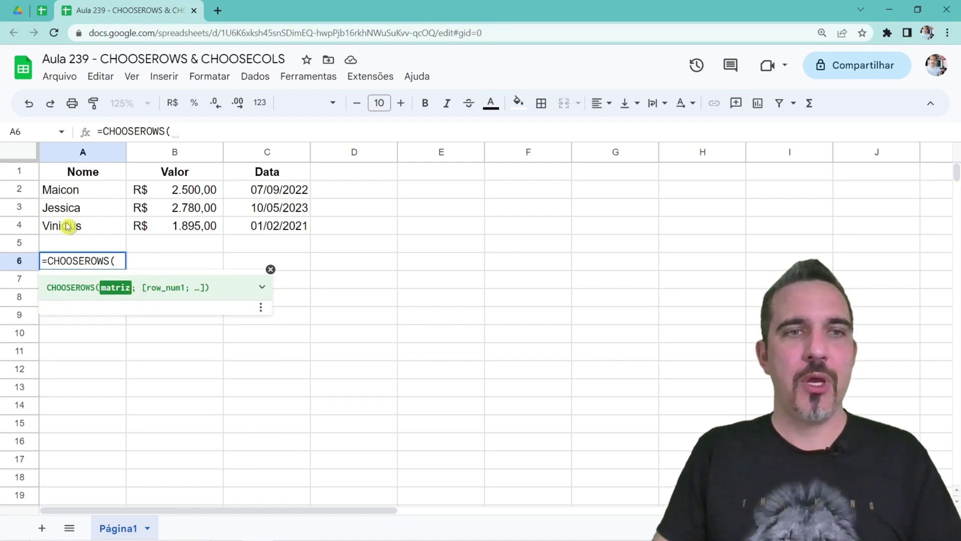
Step: Complete the A6 formula with the table range A1:C4 and row number 1, giving =CHOOSEROWS(A1:C4;1)
left_click_drag(97, 173, 273, 226)
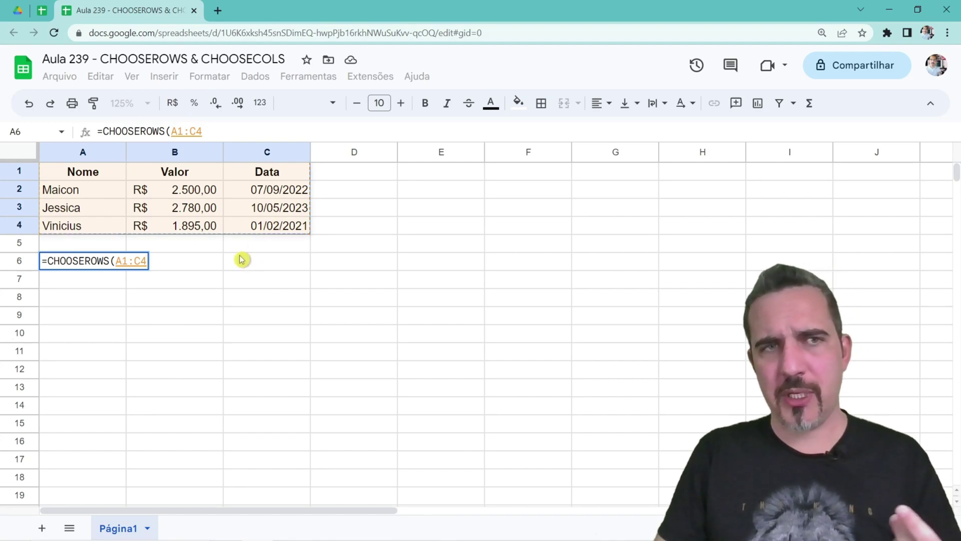
type("; ")
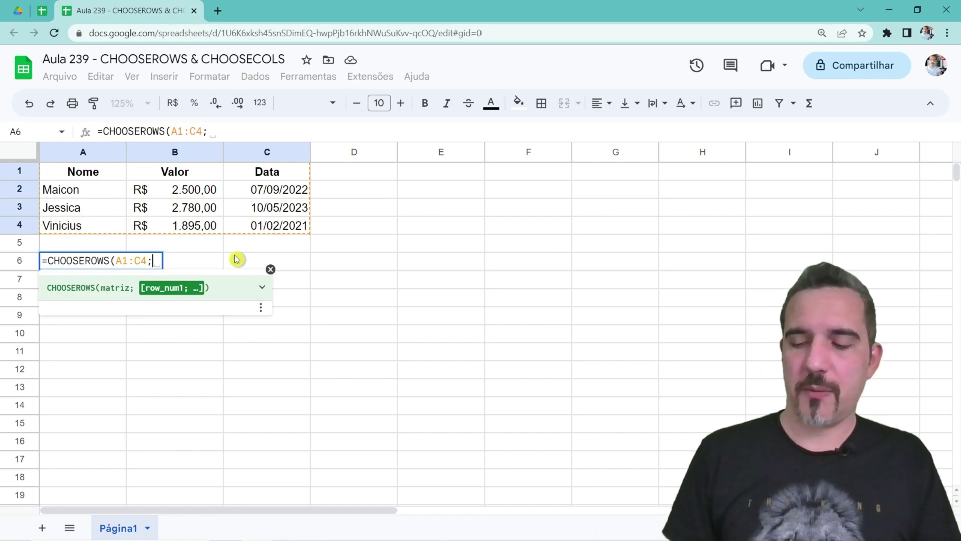
type("1")
key("Return")
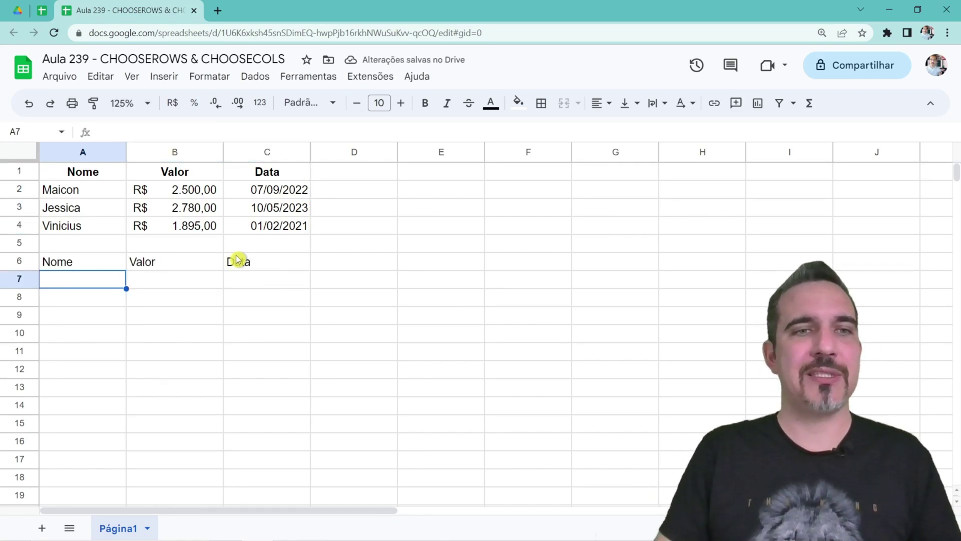
Step: Remove the row number argument from the A6 formula, leaving =CHOOSEROWS(A1:C4)
double_click(94, 266)
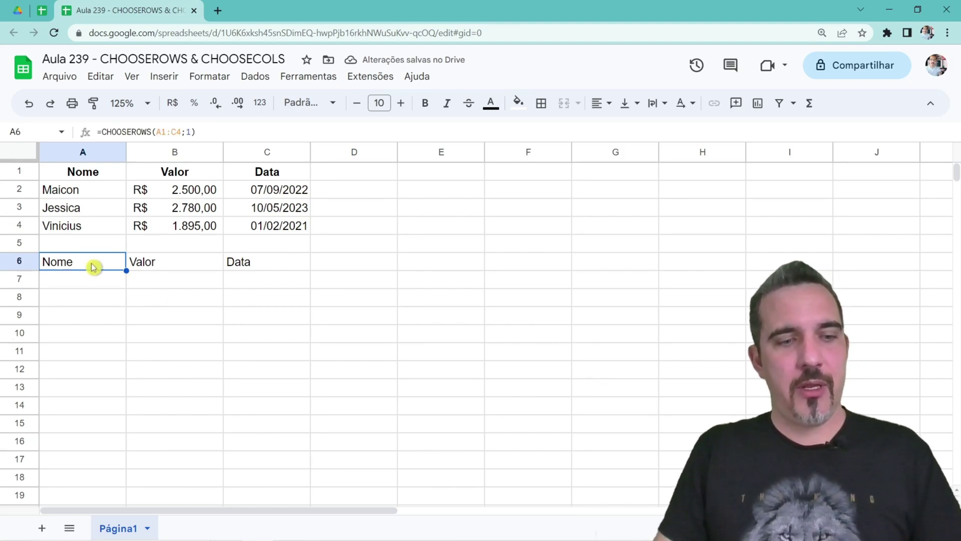
left_click(159, 261)
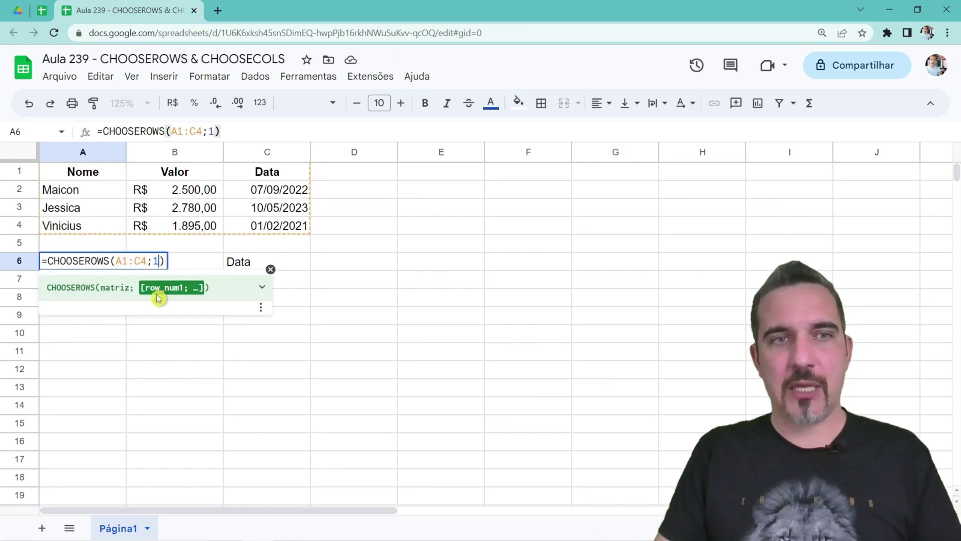
key("BackSpace")
key("BackSpace")
key("Return")
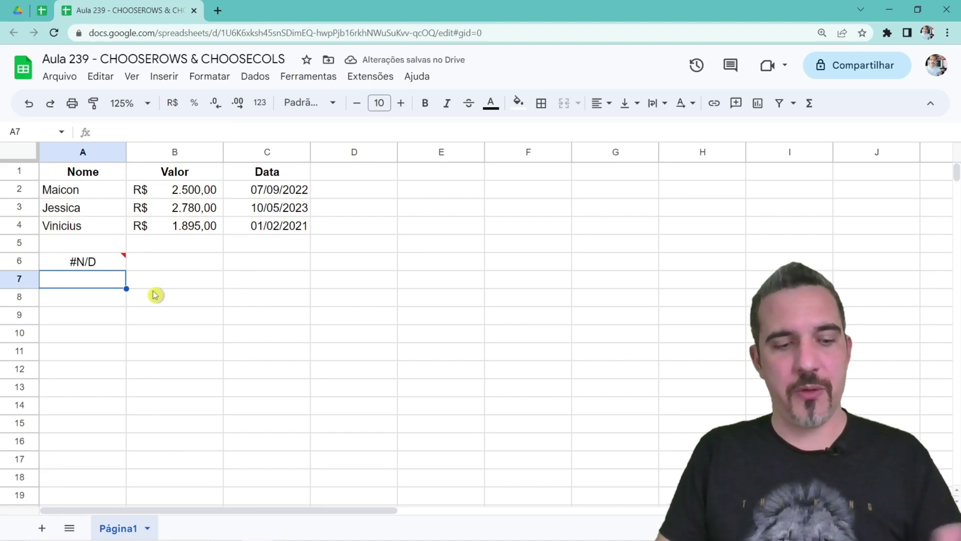
Step: Try the A6 formula with a separator but an empty row argument, =CHOOSEROWS(A1:C4;)
left_click(99, 261)
double_click(99, 262)
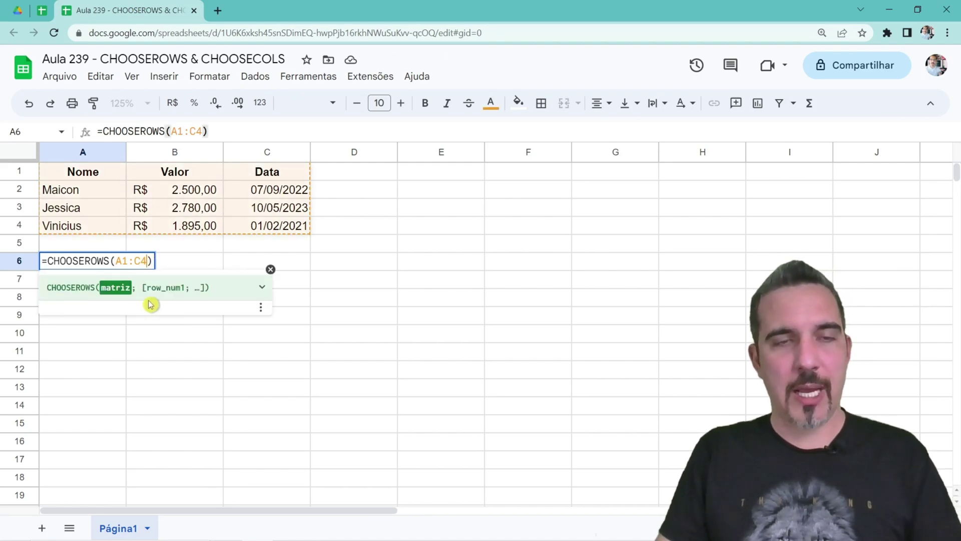
type(";")
key("Return")
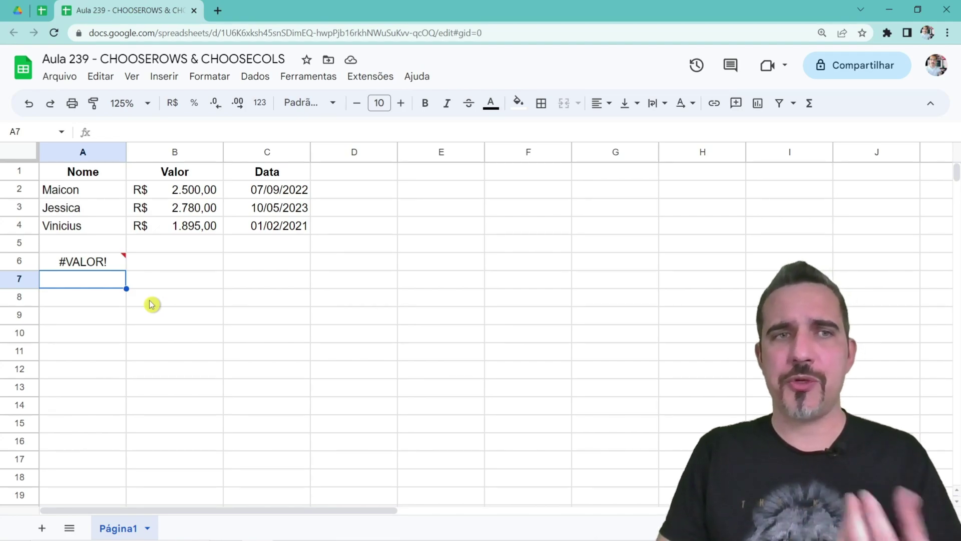
Step: Fill in the missing row argument of the A6 formula with 1
left_click(100, 268)
double_click(101, 268)
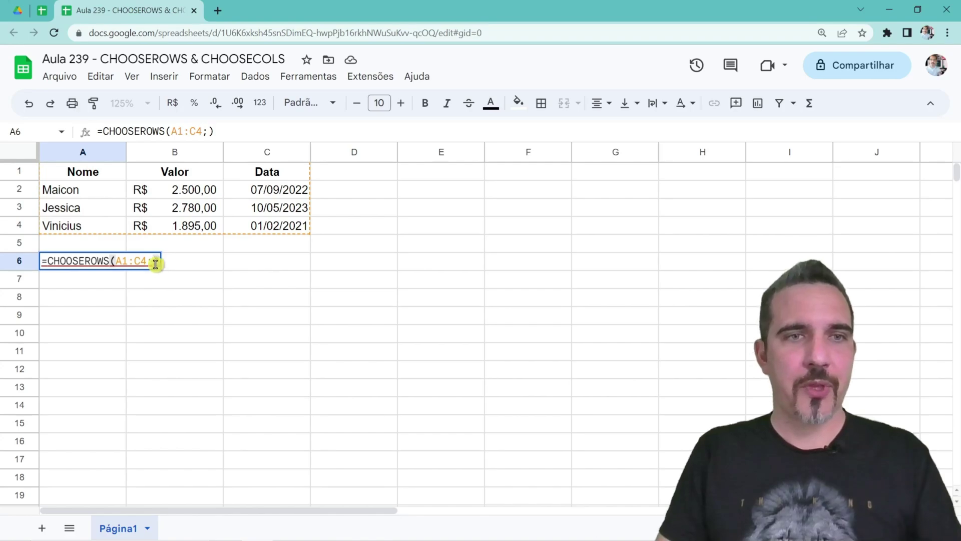
type("1")
key("Return")
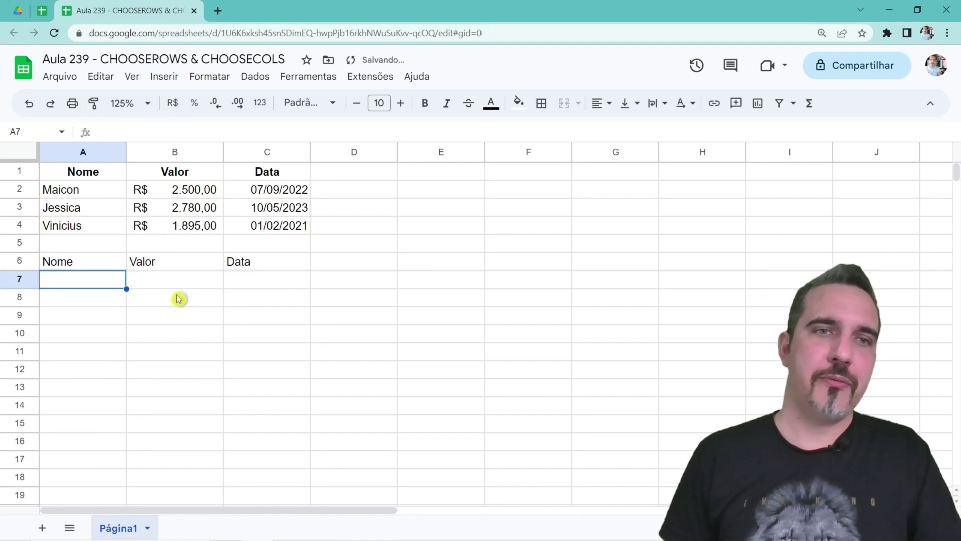
Step: Change the row number in the A6 CHOOSEROWS formula to 2
key("Up")
key("F2")
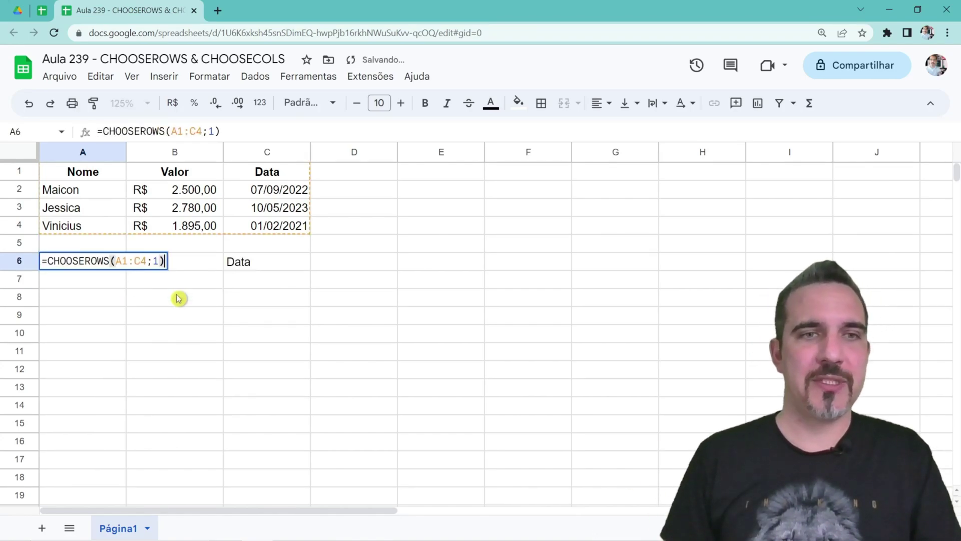
key("Left")
key("BackSpace")
type("2")
key("Return")
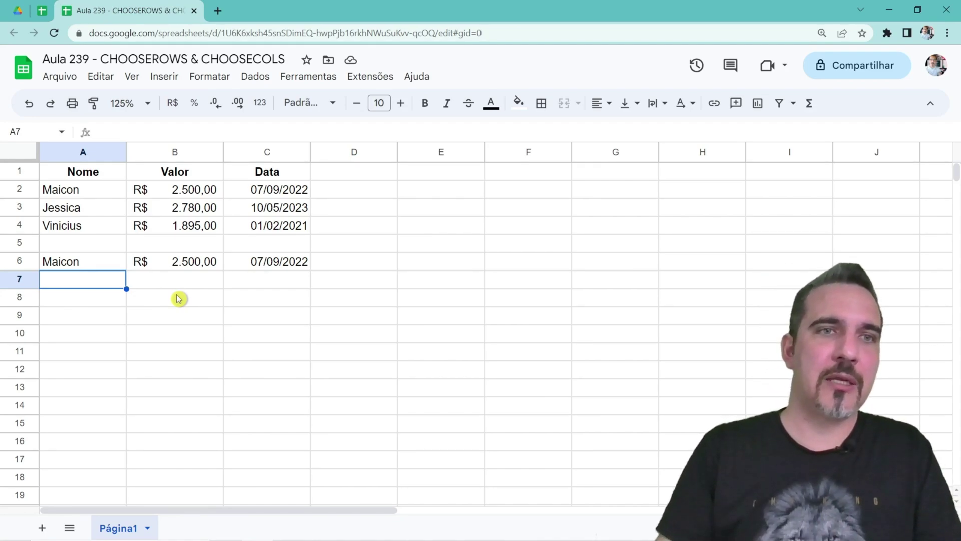
Step: Insert a row above the formula's output in row 6 and paste a copy of the headers A1:C1 into it
left_click_drag(107, 174, 271, 174)
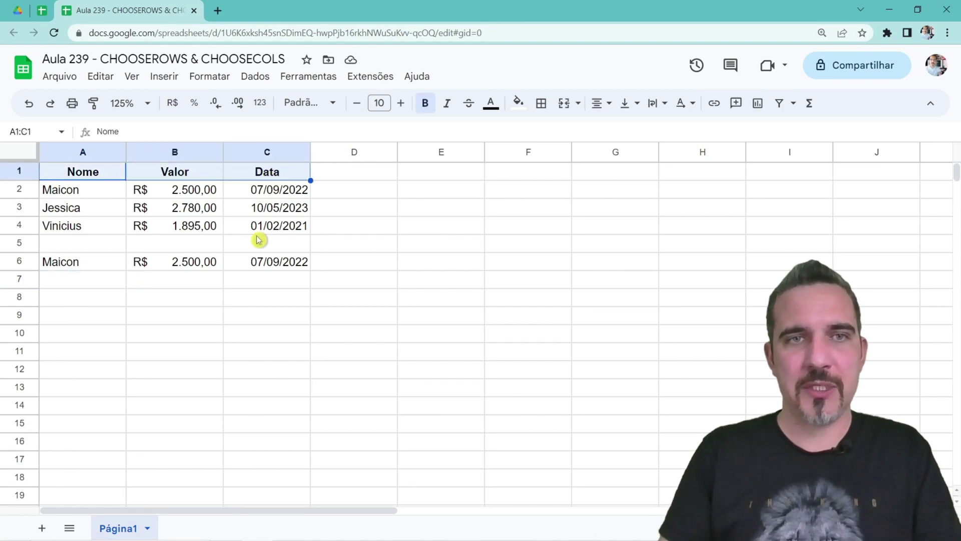
key("ctrl+c")
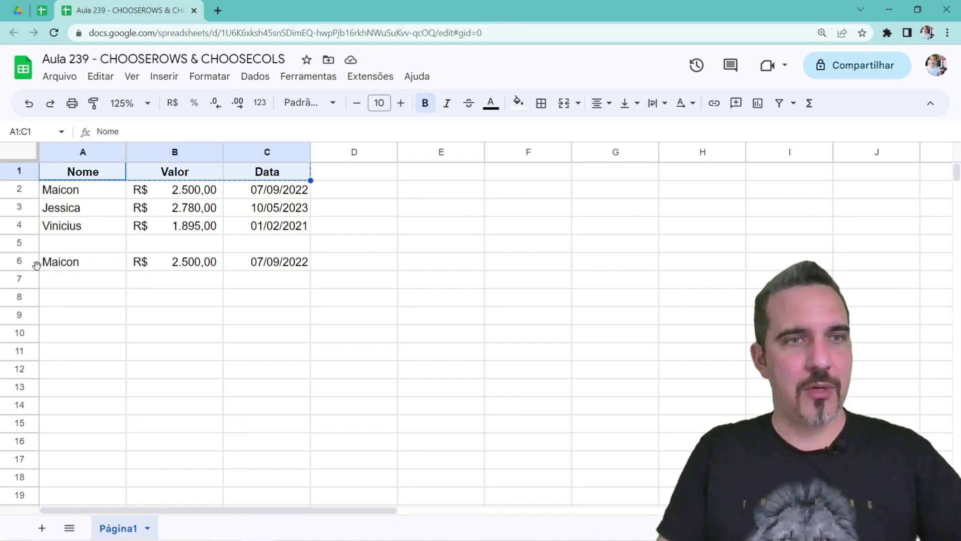
right_click(22, 261)
left_click(90, 290)
left_click(100, 267)
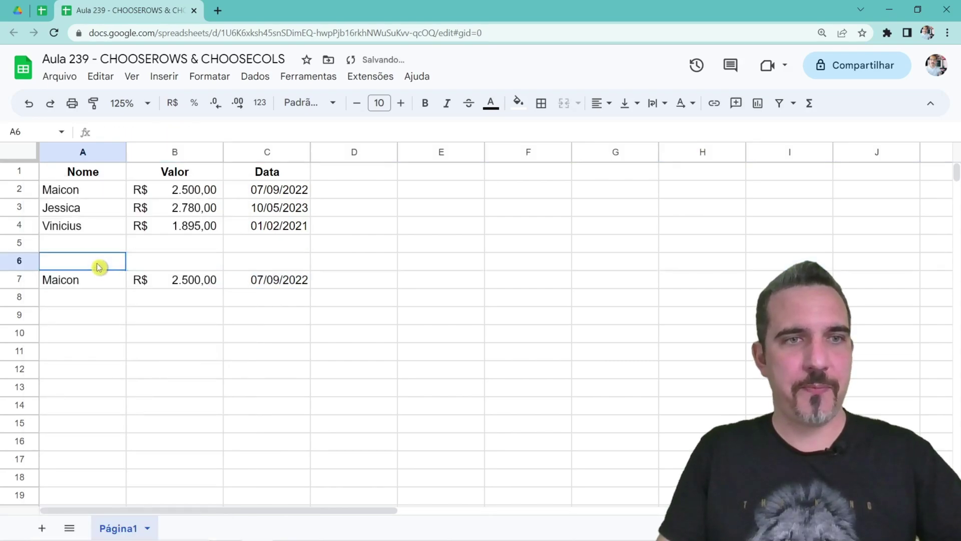
key("ctrl+v")
left_click(119, 299)
left_click(99, 264)
left_click(91, 284)
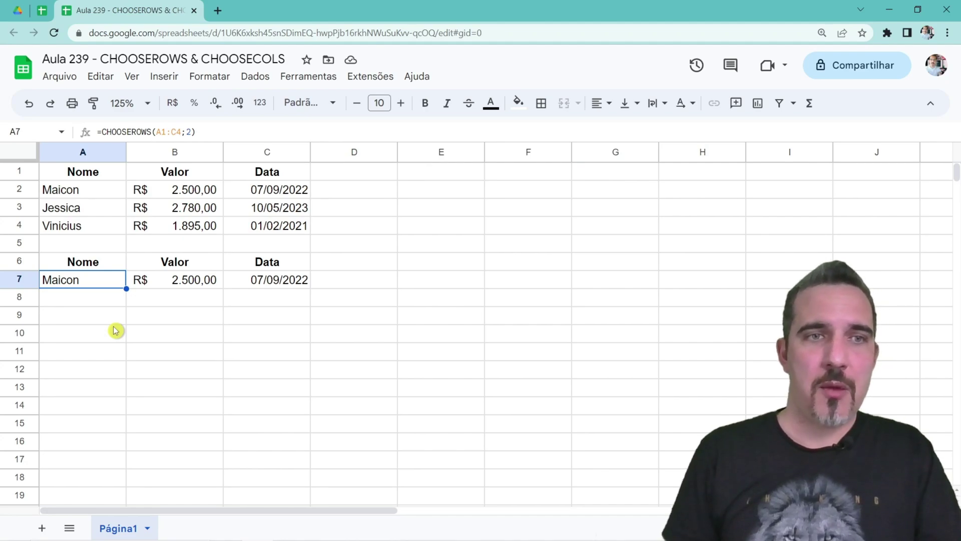
Step: Delete row 6 with the pasted headers
key("Up")
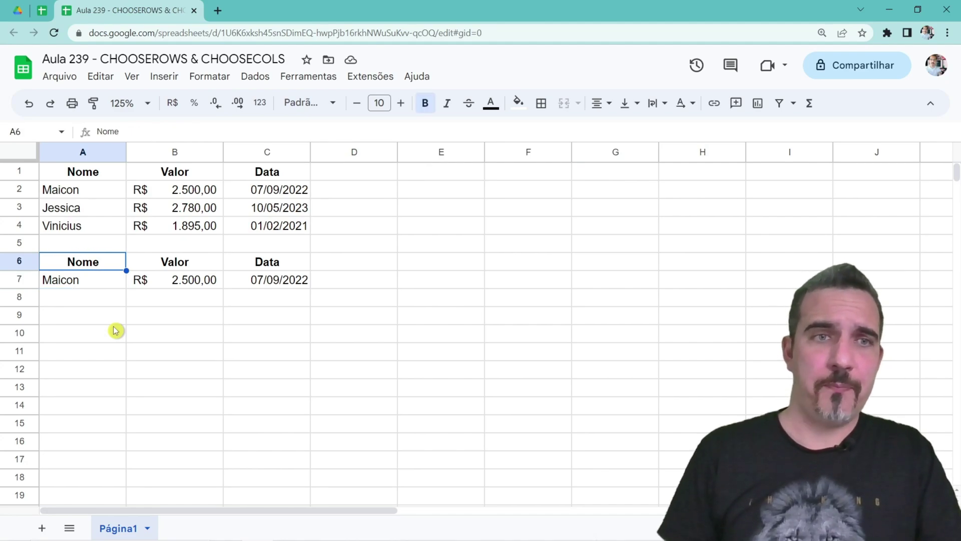
right_click(23, 263)
left_click(67, 336)
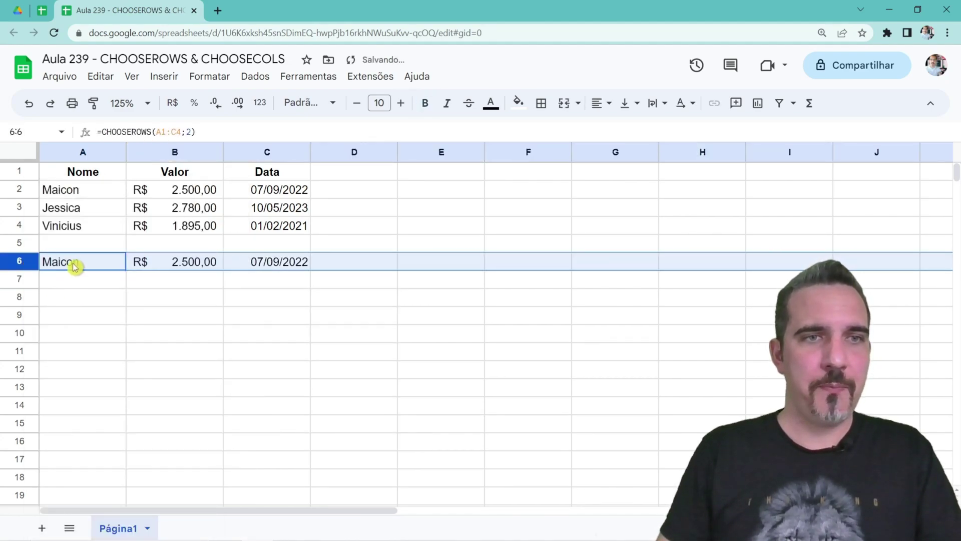
Step: Replace the row number in the A6 formula with the array {1}, giving =CHOOSEROWS(A1:C4;{1})
left_click(73, 261)
double_click(74, 264)
double_click(156, 261)
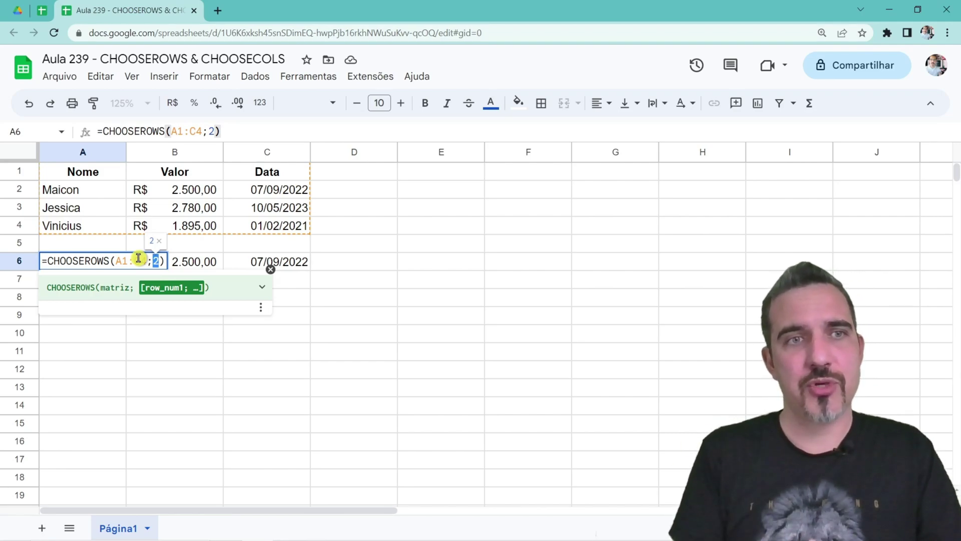
key("BackSpace")
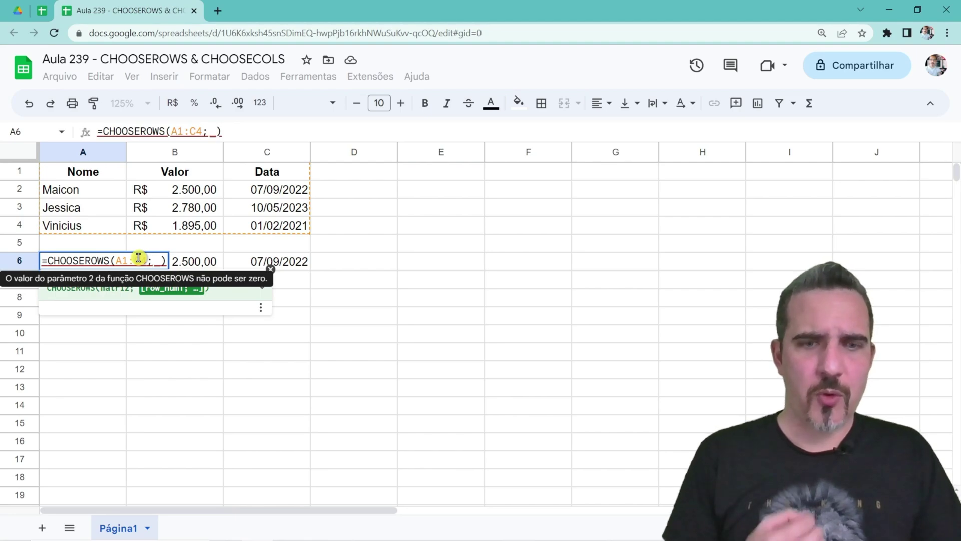
type("{")
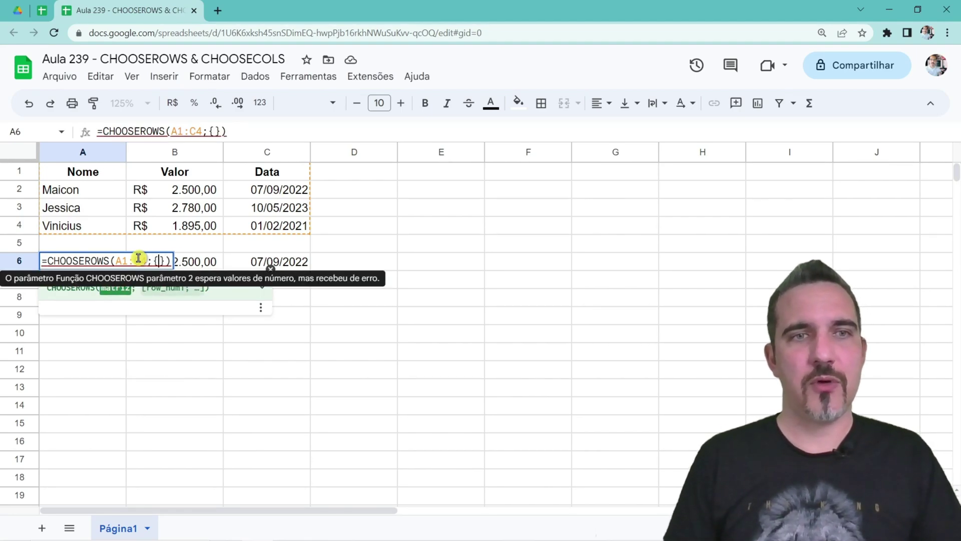
type("1")
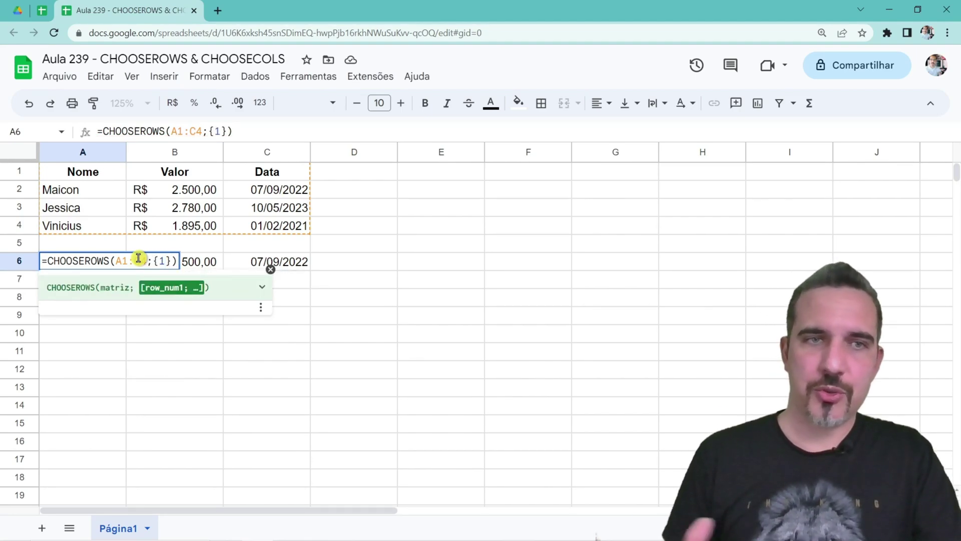
key("Return")
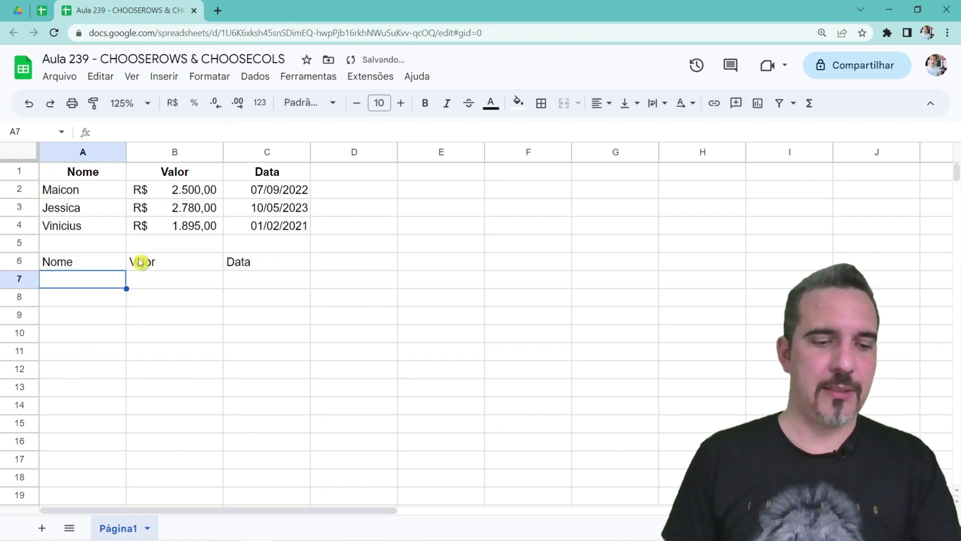
Step: Extend the row array in the A6 formula to {1\2} so it returns the first two table rows
key("Up")
key("F2")
key("Left")
key("Left")
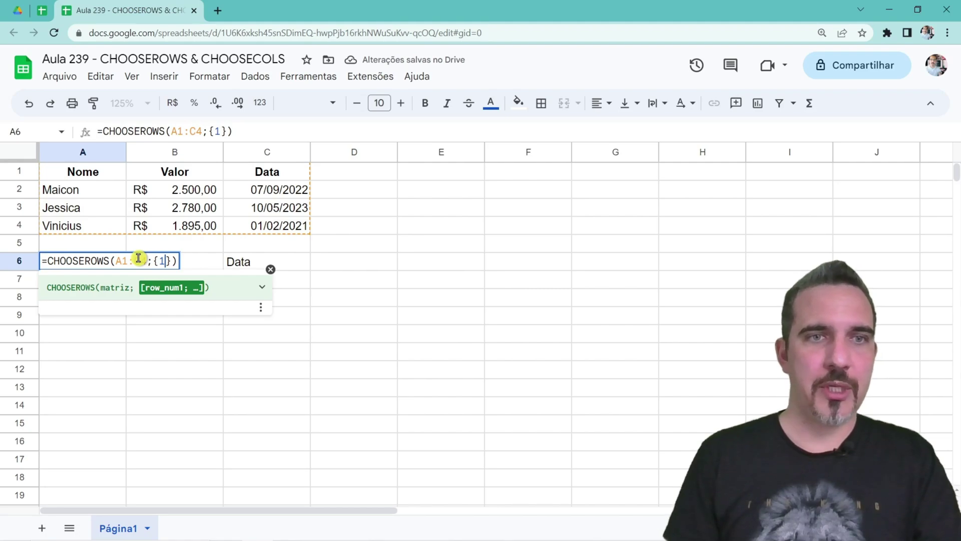
type("\\")
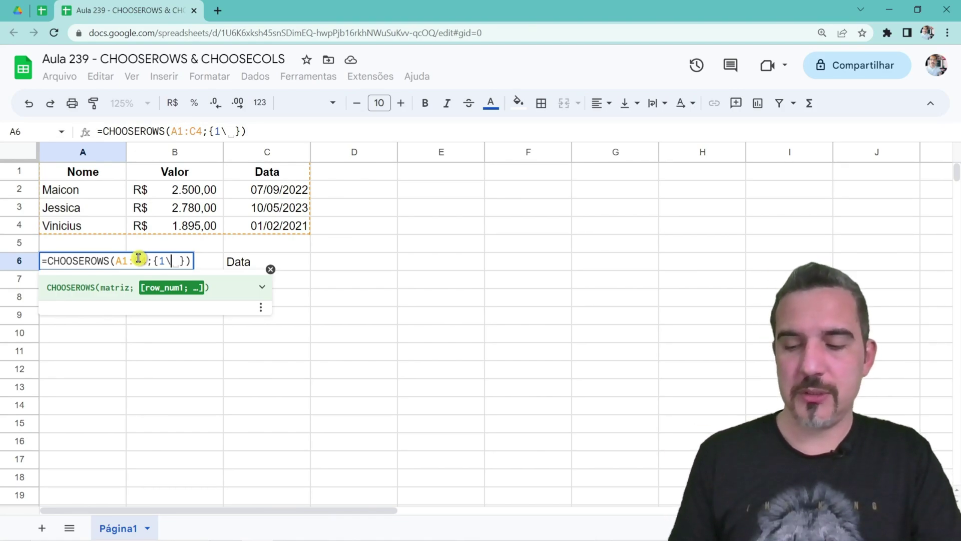
type("2")
key("Return")
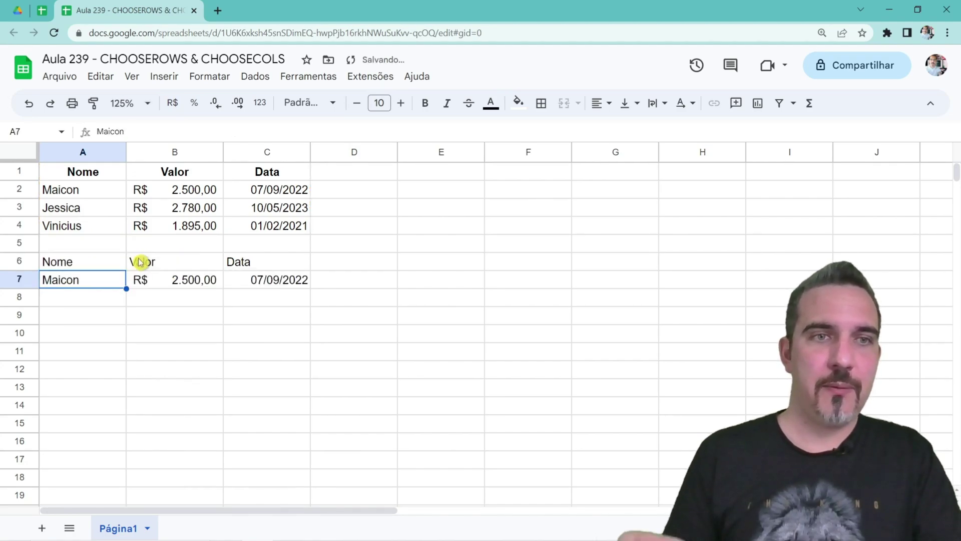
Step: Compare the CHOOSEROWS output in A6:C7 with the first, second and last rows of the source table A1:C4
key("Up")
left_click_drag(195, 268, 252, 267)
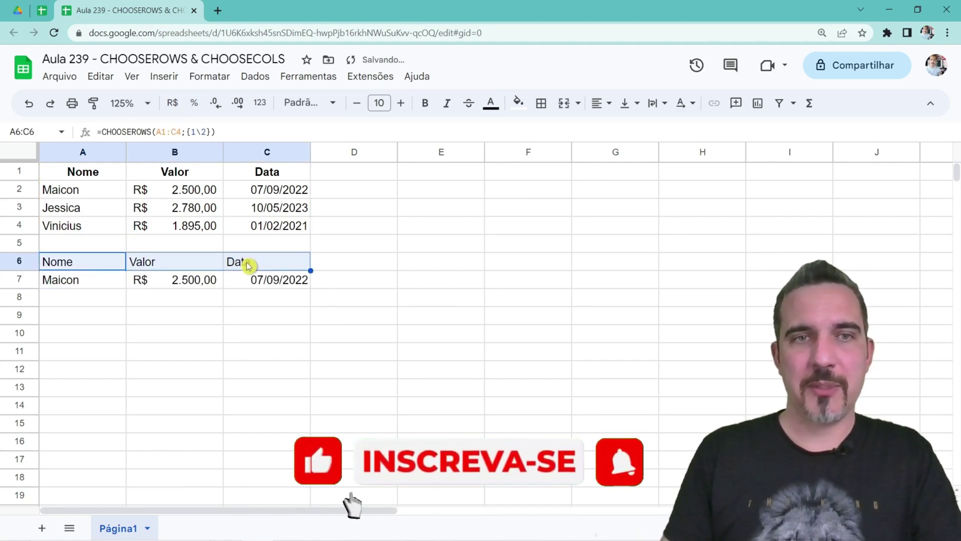
left_click_drag(85, 281, 266, 282)
left_click_drag(106, 188, 258, 188)
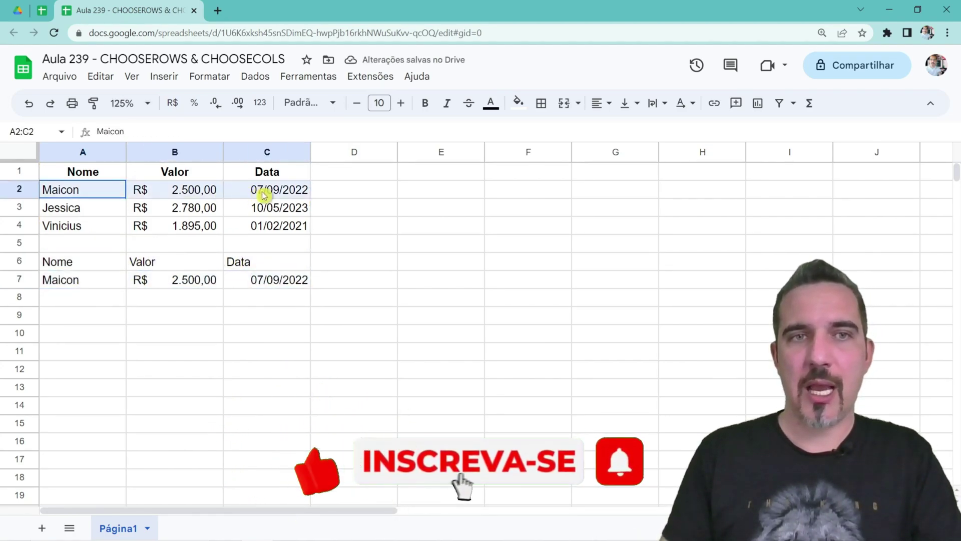
left_click(95, 268)
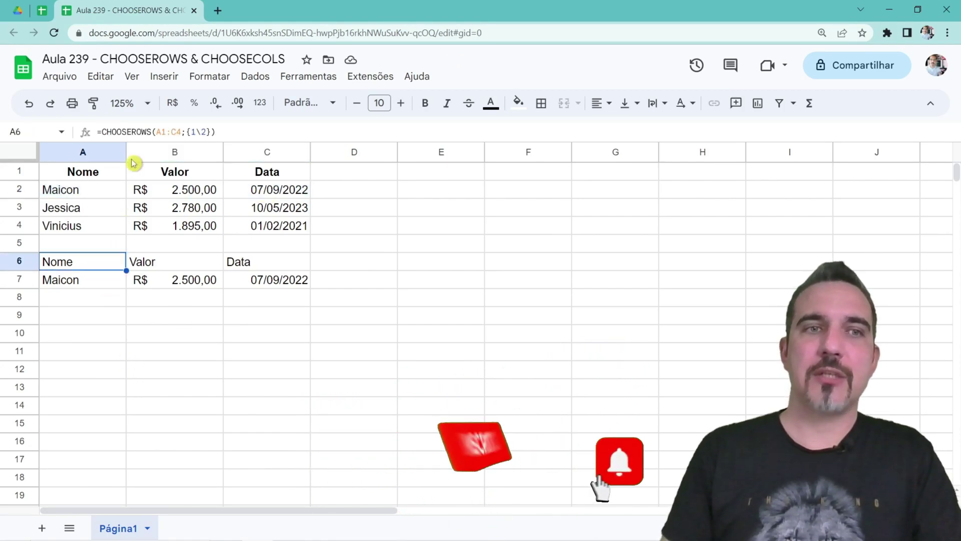
left_click_drag(92, 228, 276, 231)
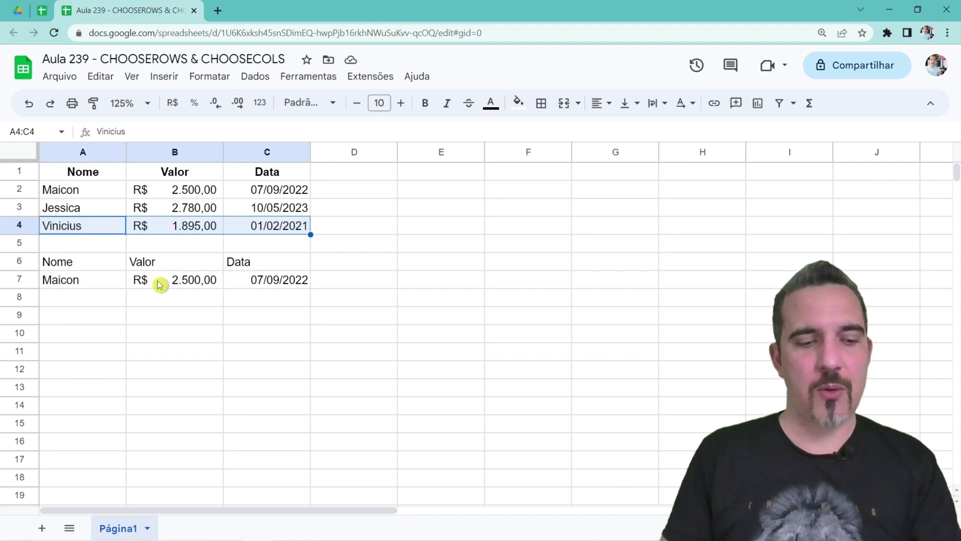
Step: Extend the row array in the A6 formula to {1\2\4} so it also returns the table's fourth row
double_click(105, 268)
left_click(180, 261)
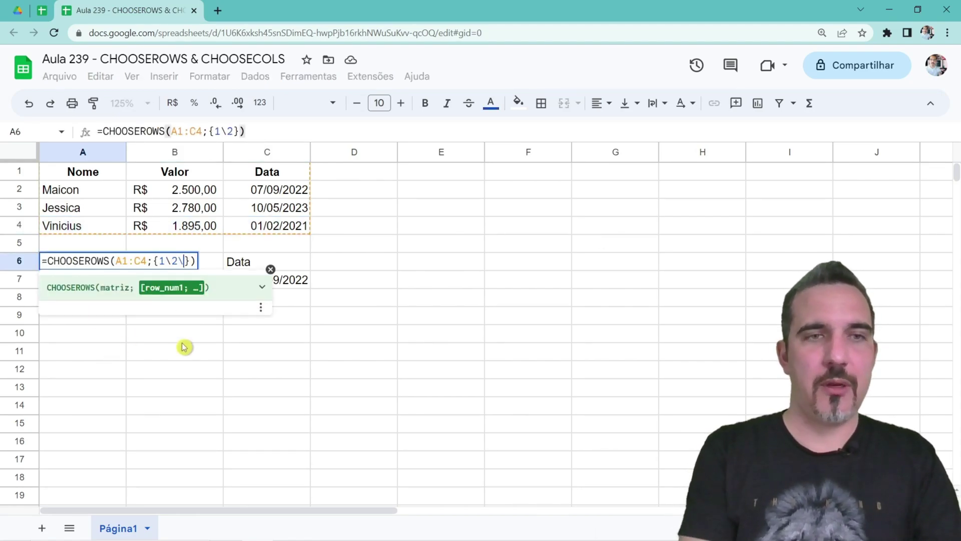
type("\\4")
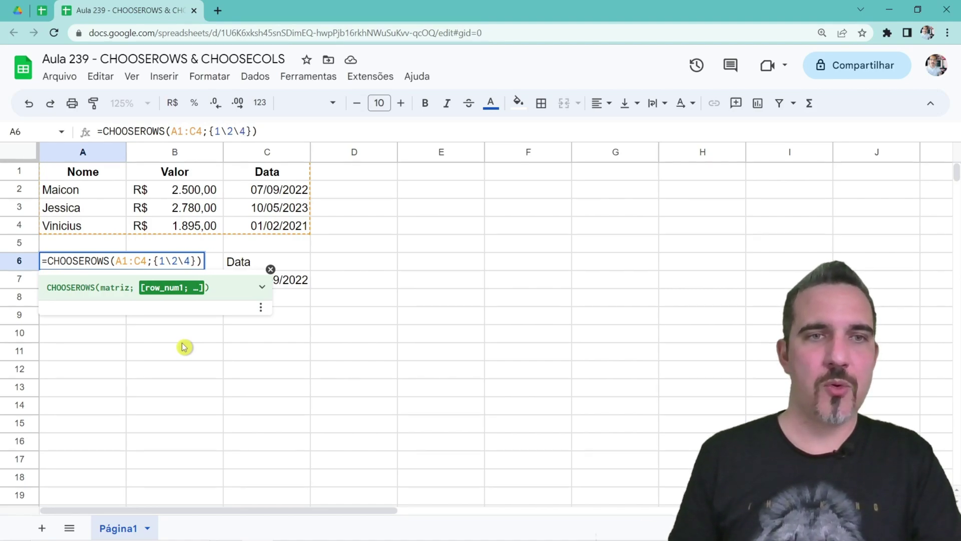
key("Return")
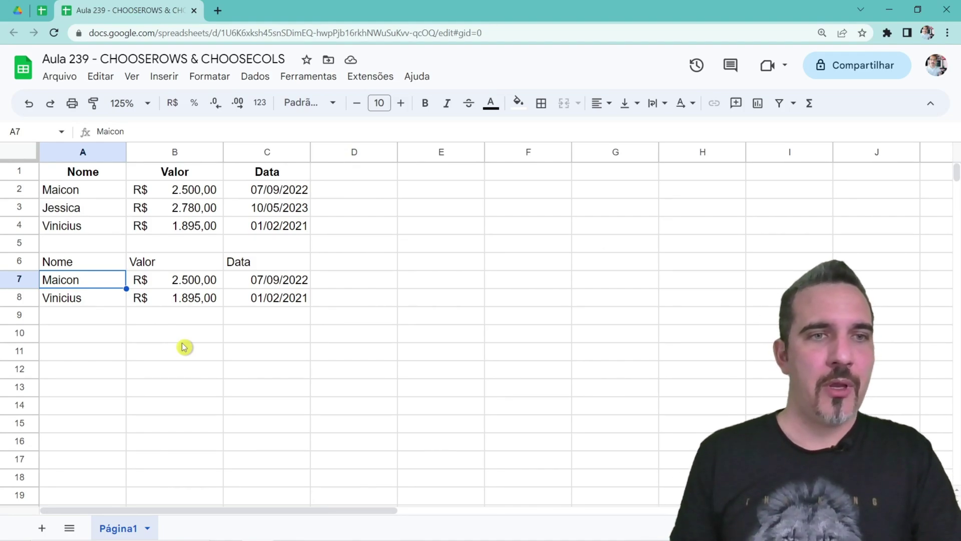
Step: Enter a CHOOSECOLS formula in A10 with only the table range A1:C4 as its argument
key("Down")
key("Down")
key("Down")
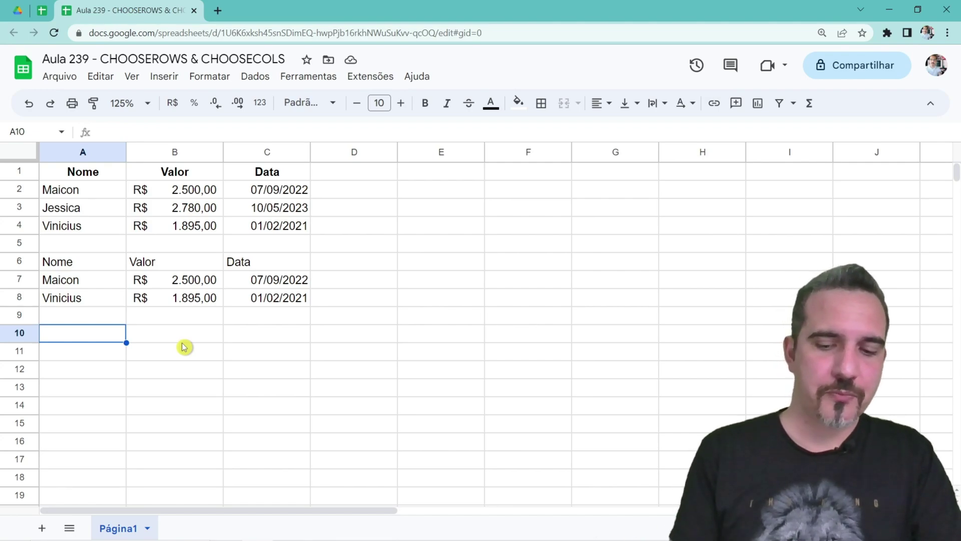
type("=choo")
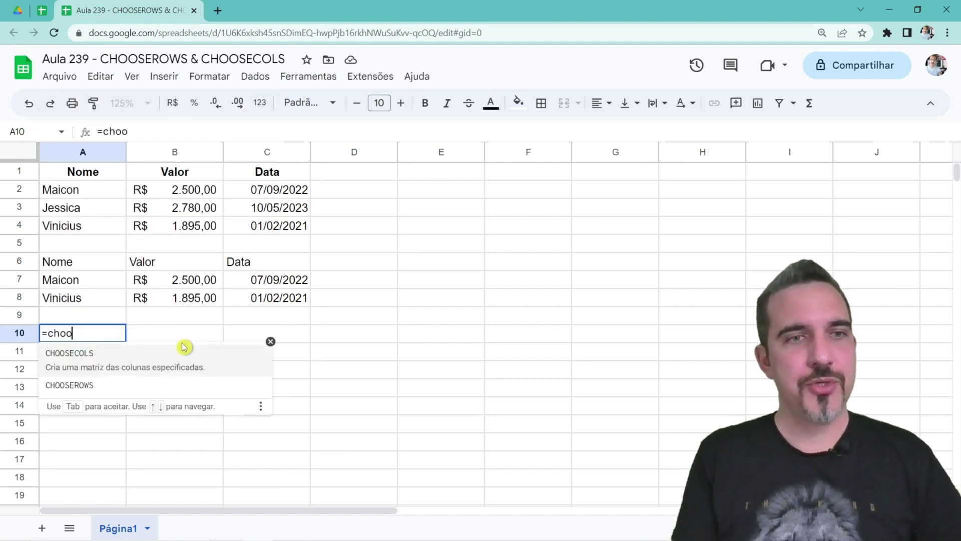
key("Tab")
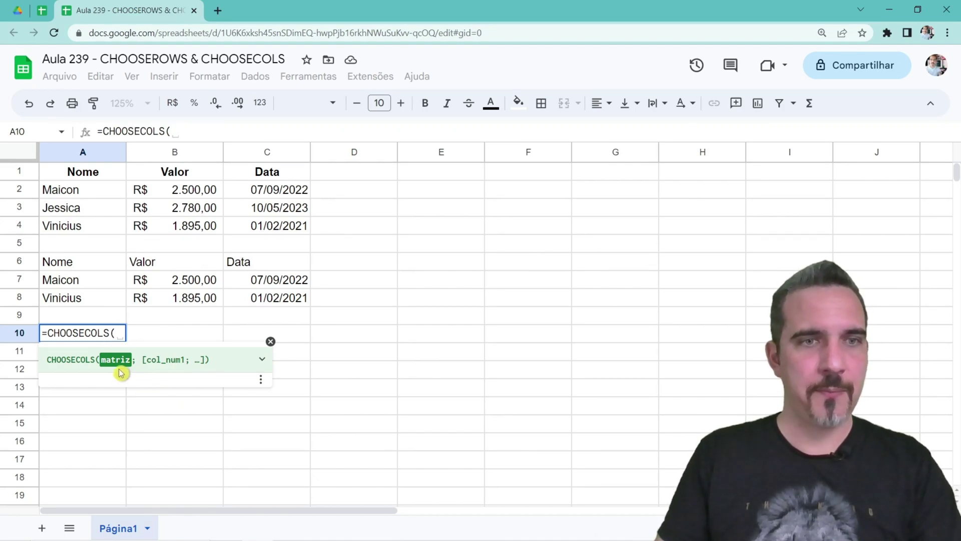
left_click(85, 177)
left_click_drag(87, 185, 265, 226)
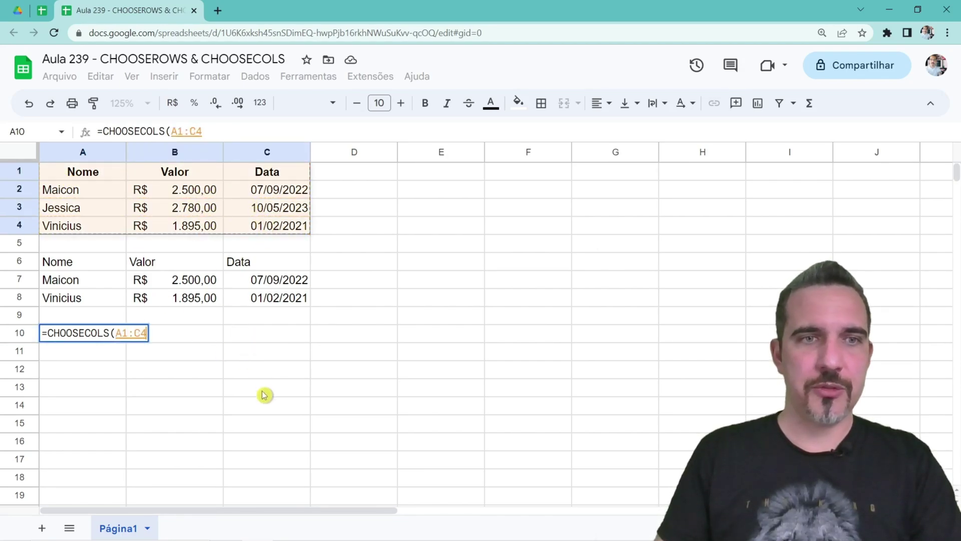
key("Return")
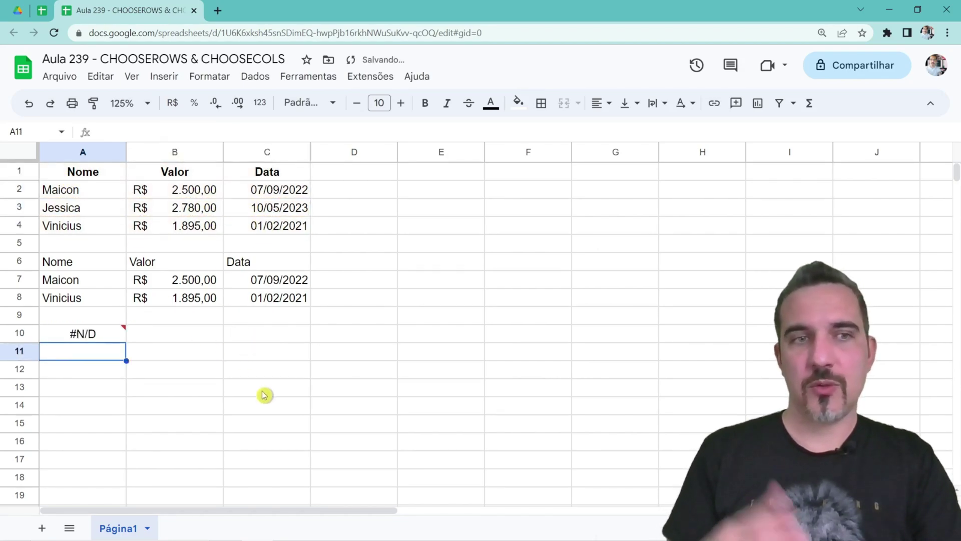
Step: Add column number 1 to the A10 formula, giving =CHOOSECOLS(A1:C4;1)
key("Up")
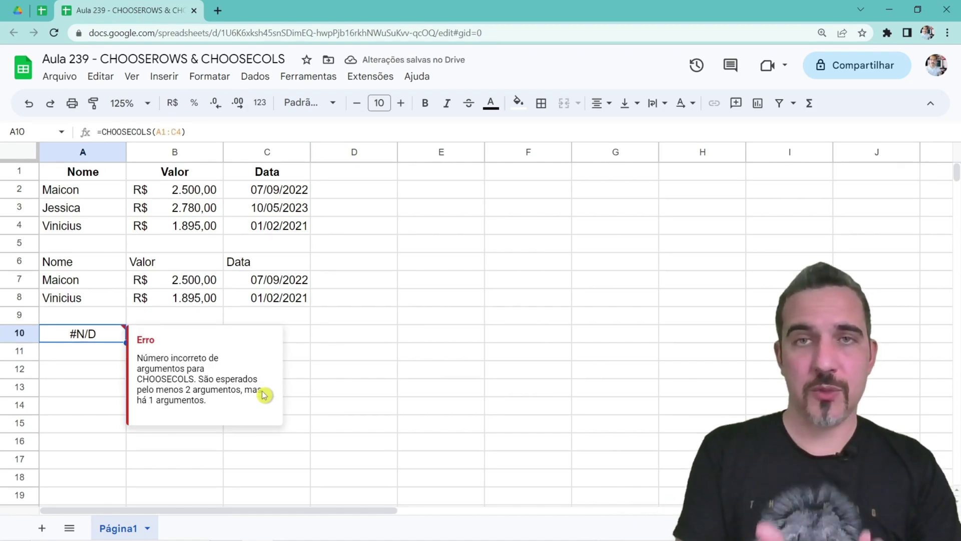
key("F2")
key("Left")
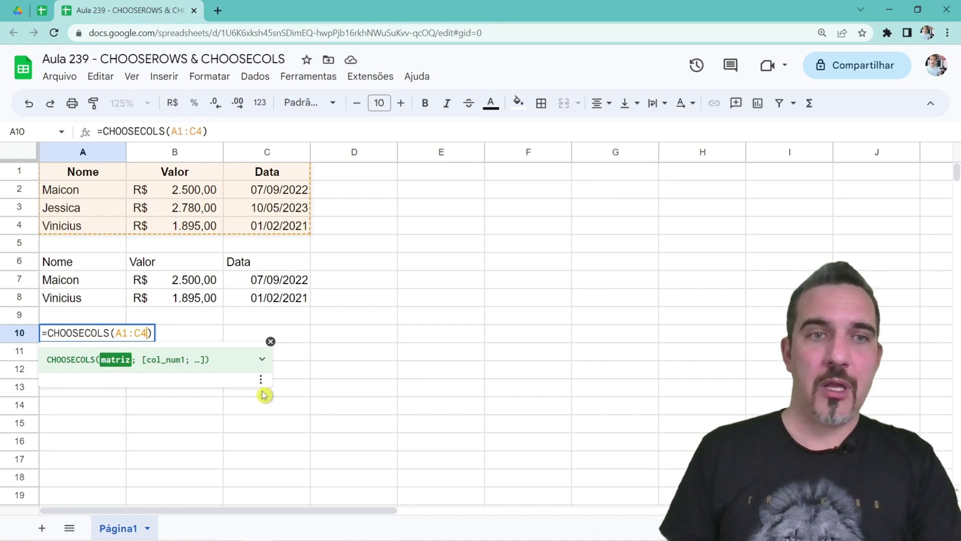
type(";")
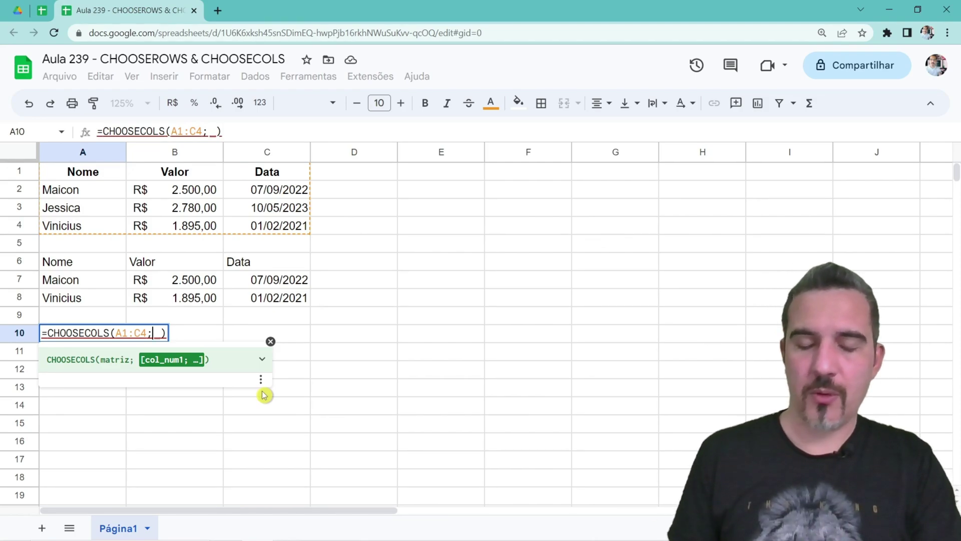
key("BackSpace")
type("1")
key("Return")
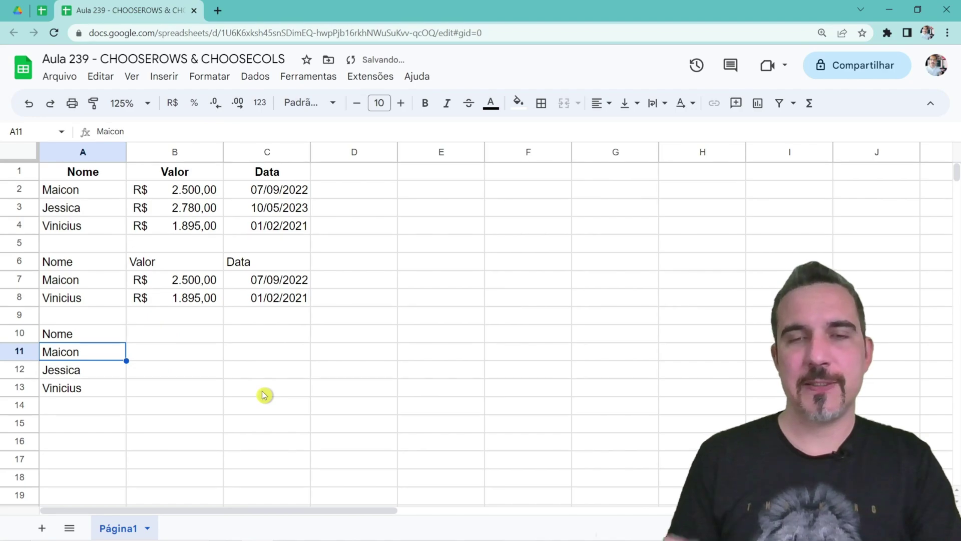
Step: Change the column number in the A10 formula to 2 to return the Valor column
key("Up")
key("F2")
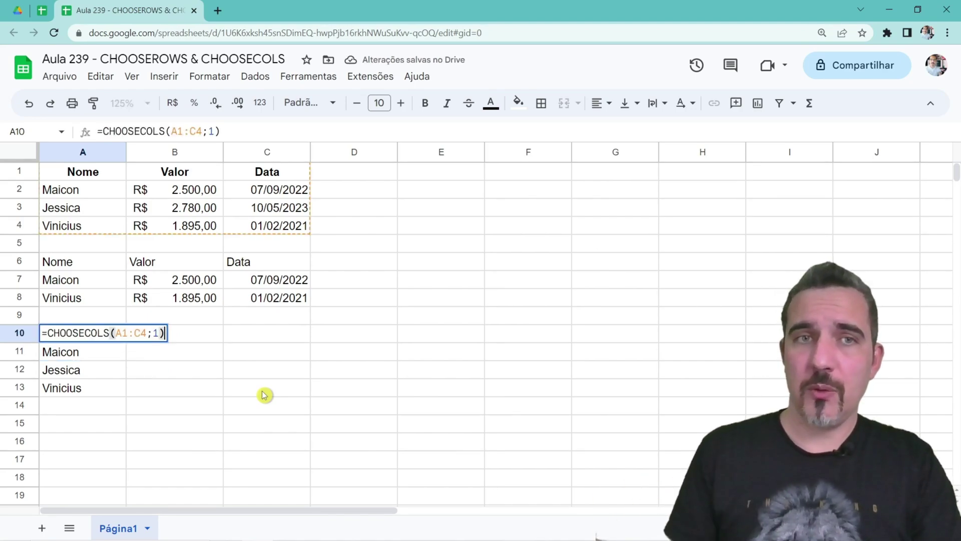
key("Left")
key("BackSpace")
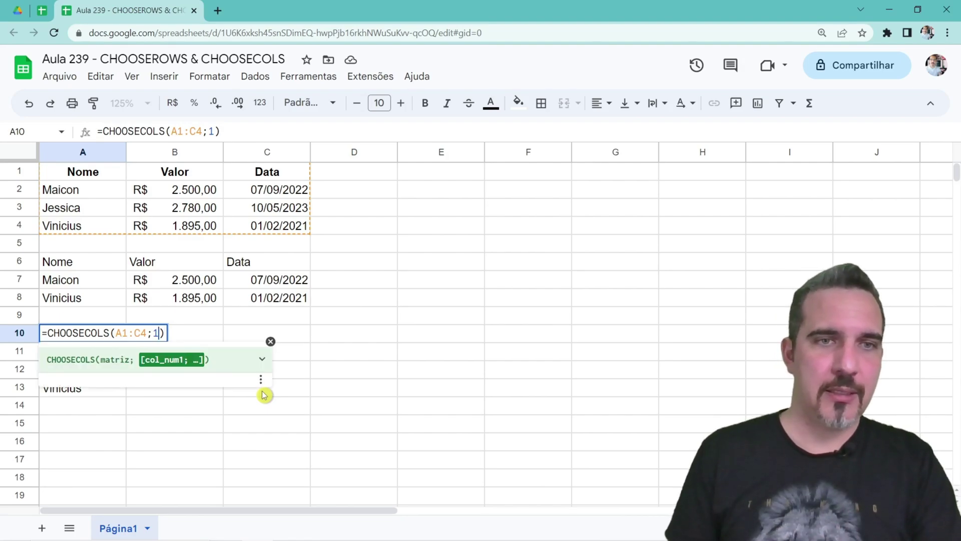
type("2")
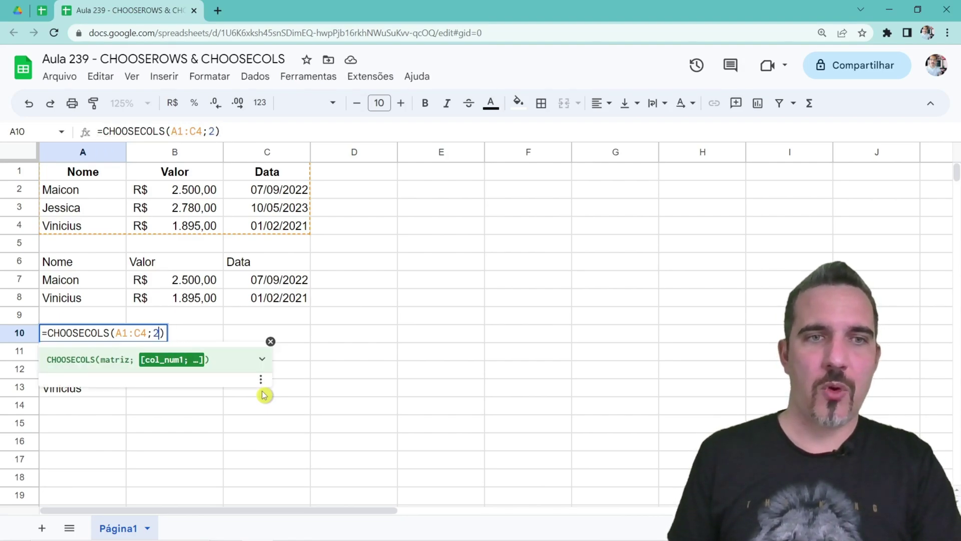
key("Return")
Step: Change the column number in the A10 formula to 3 to return the Data column
key("Up")
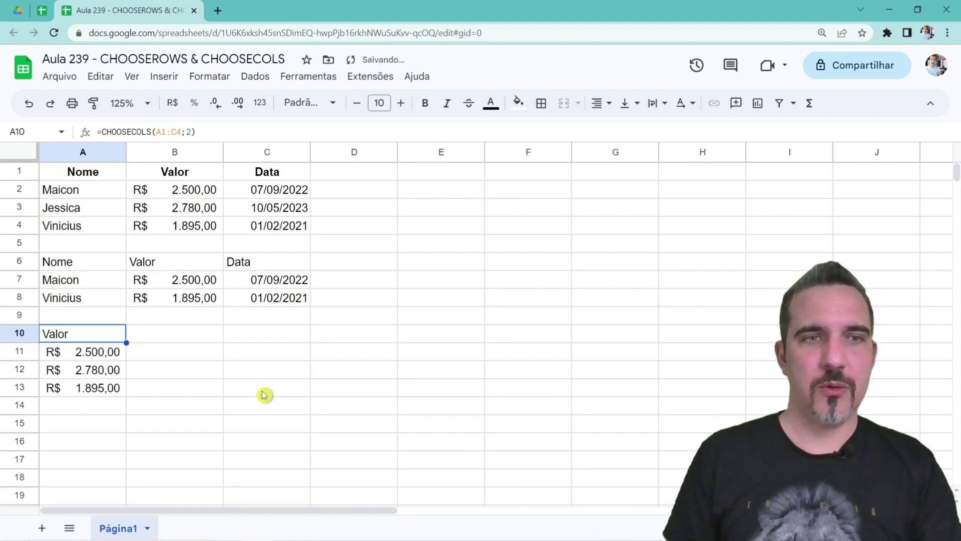
key("F2")
key("Left")
key("BackSpace")
type("3")
key("Return")
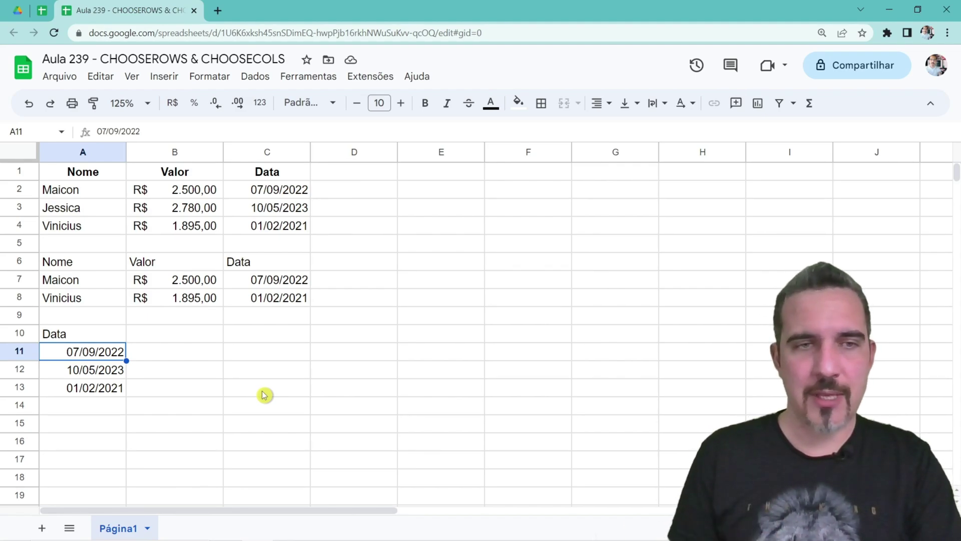
Step: Replace the column number in the A10 formula with the array {1\3} to return the Nome and Data columns
key("Up")
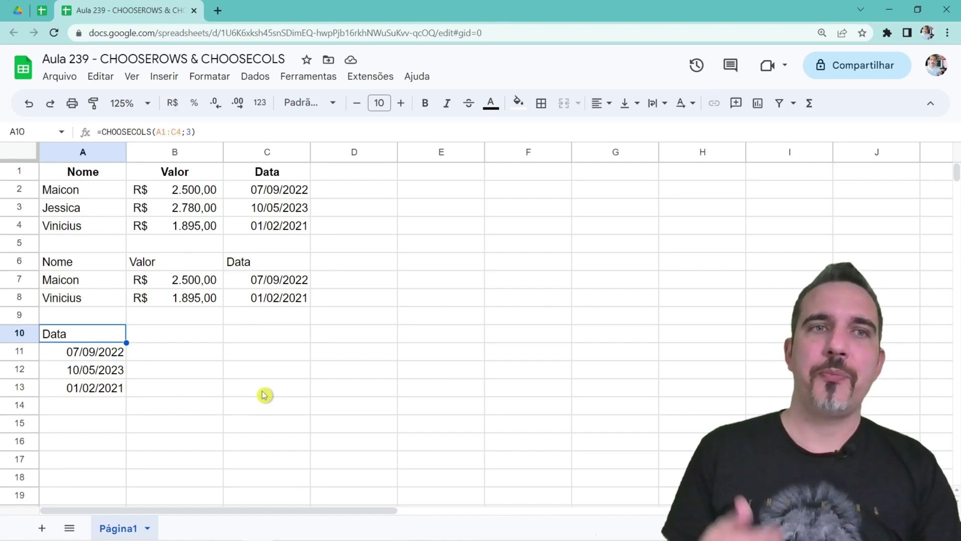
key("F2")
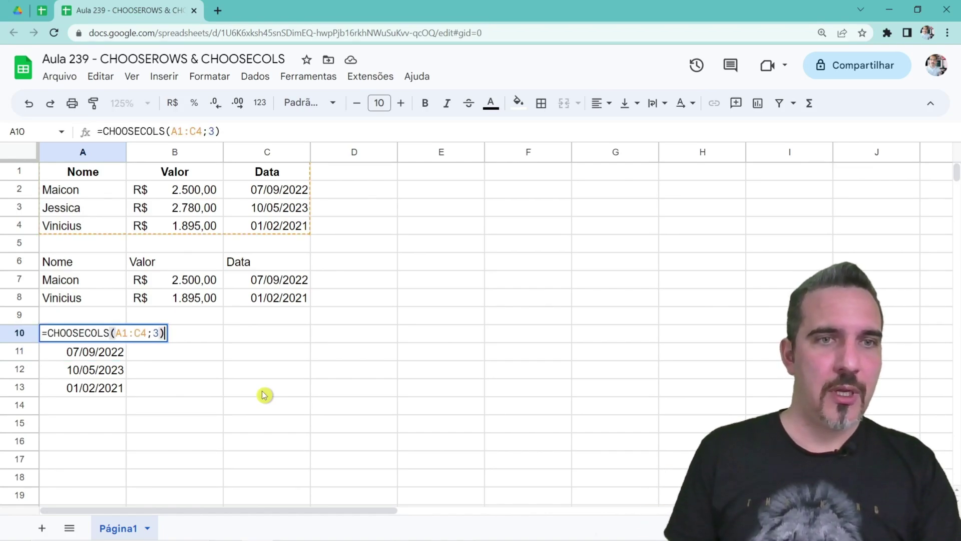
key("BackSpace")
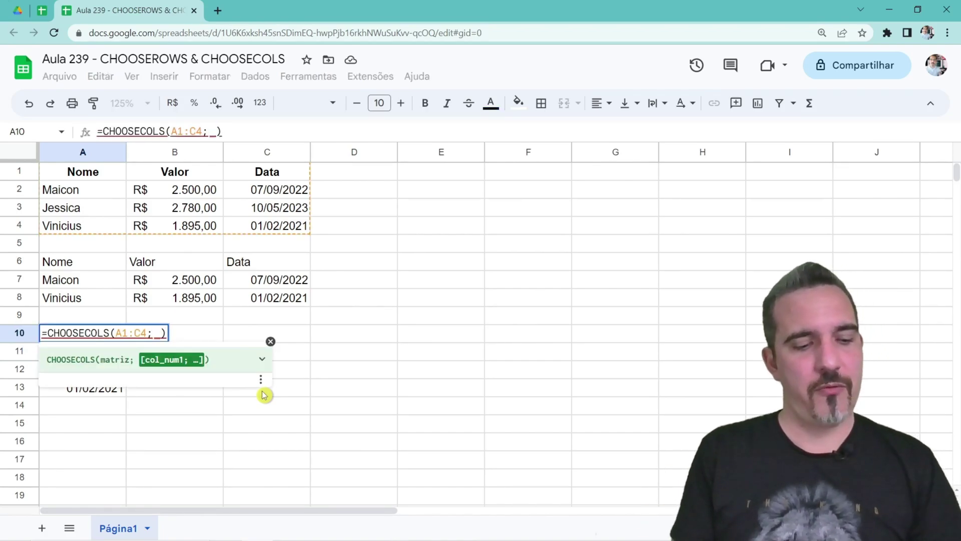
type("{")
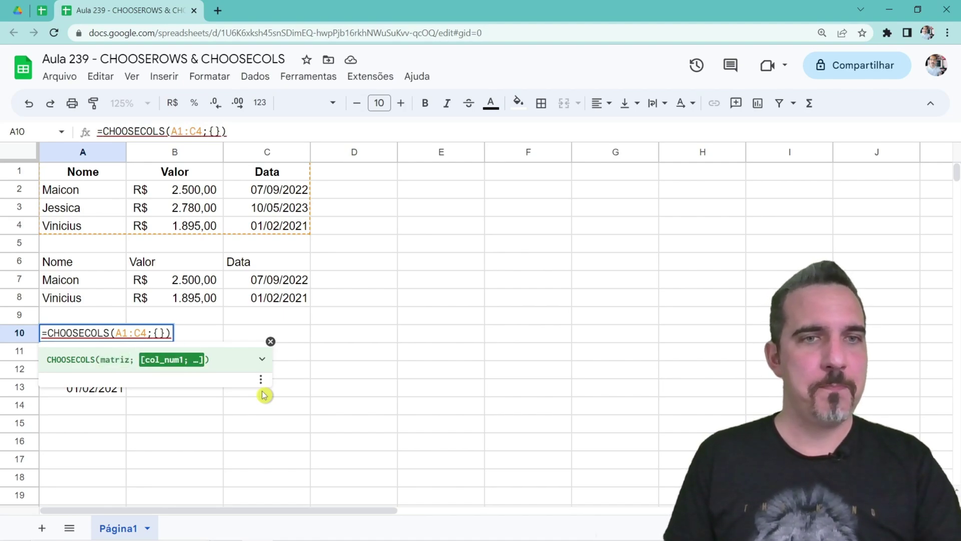
type("1\\")
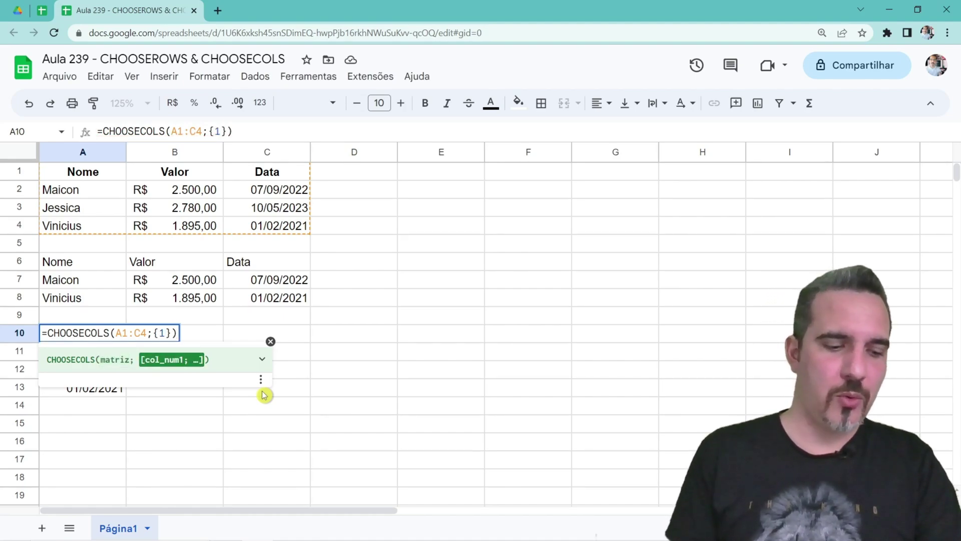
type("3")
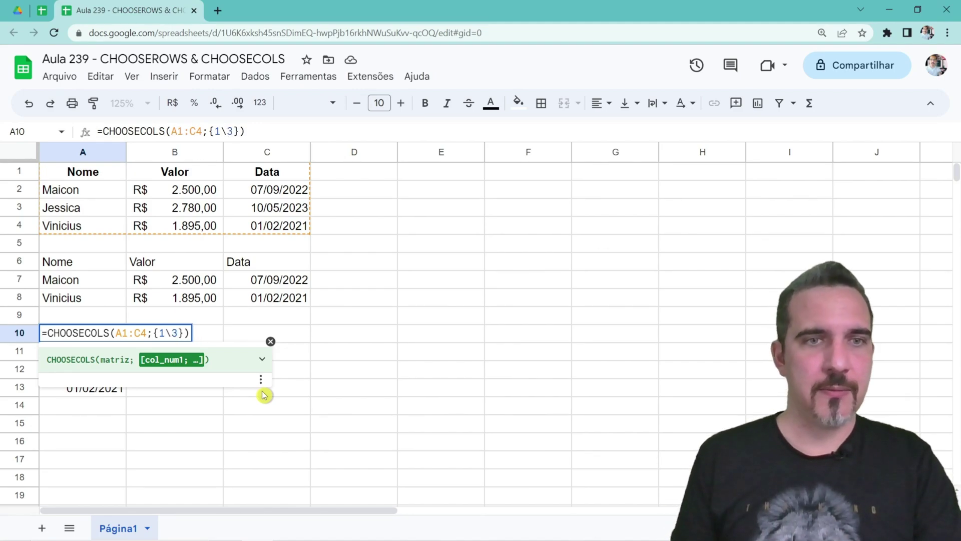
key("Return")
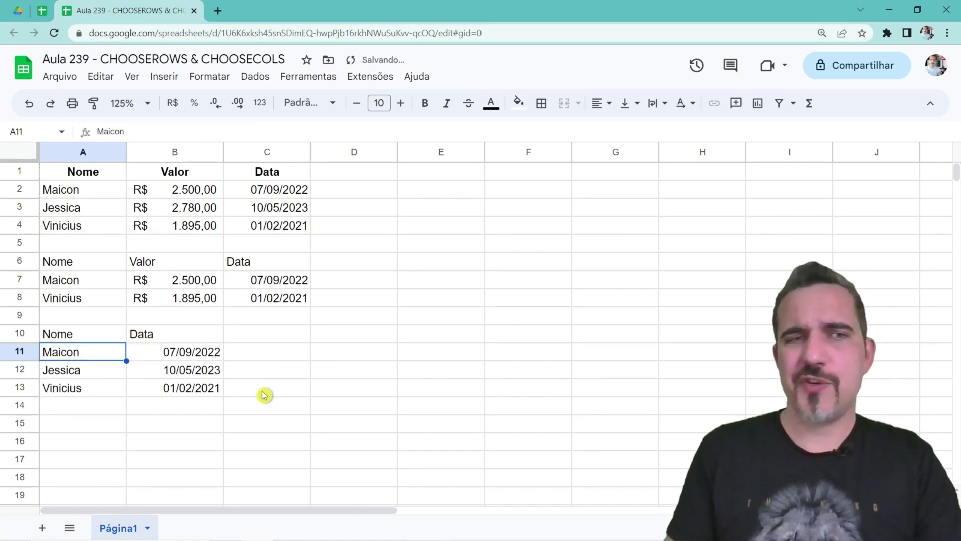